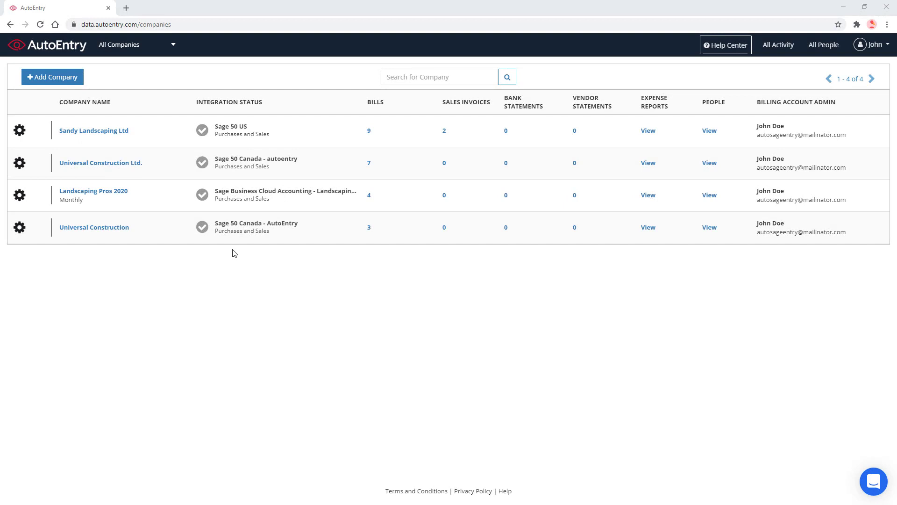
Open the Power Equipment Rental vendor settings from the company contacts of Landscaping Pros 2020
click(118, 192)
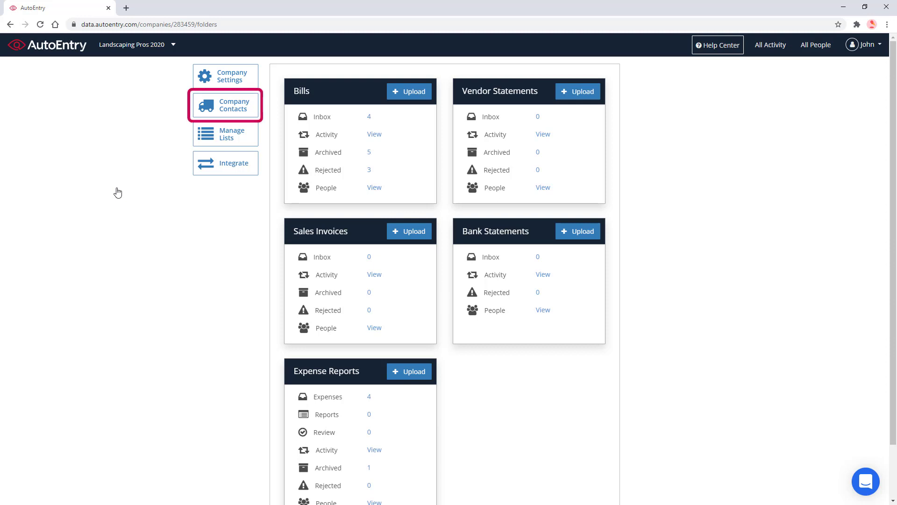
click(243, 114)
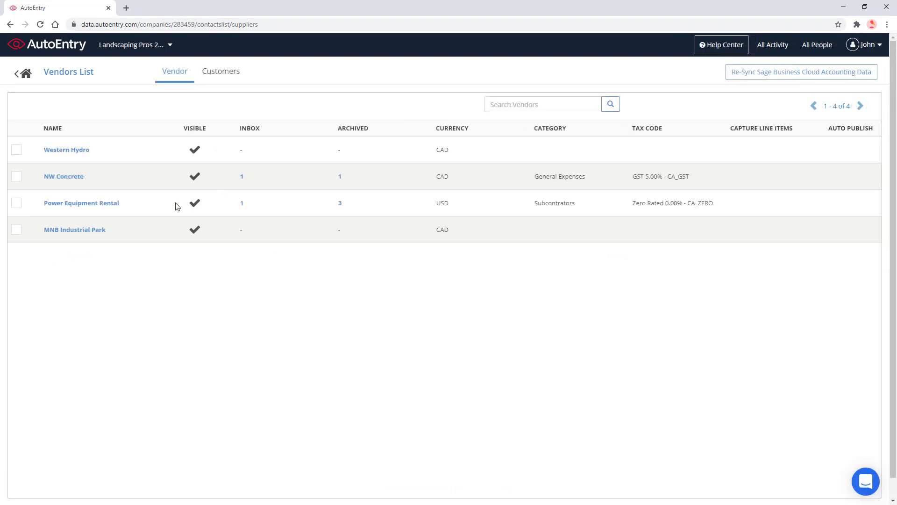
click(77, 204)
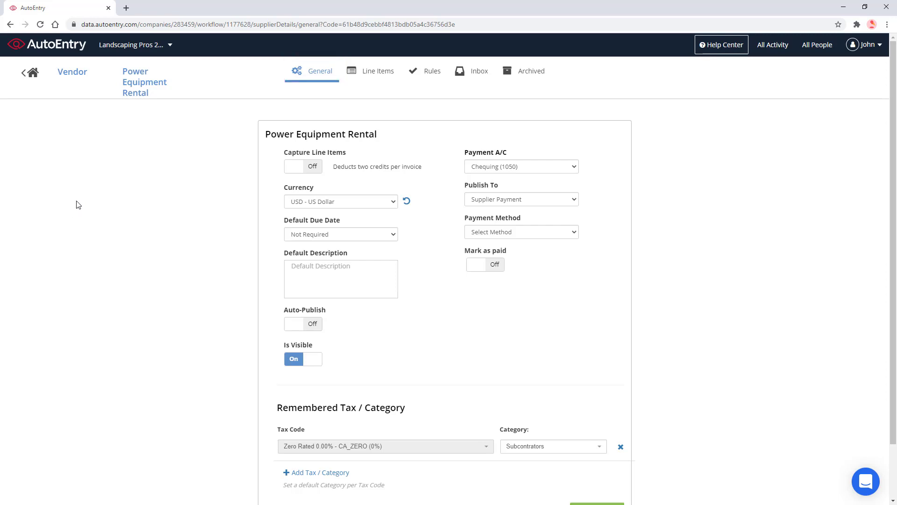
Examine the vendor's line item capture, currency, default due date and default description settings
click(300, 168)
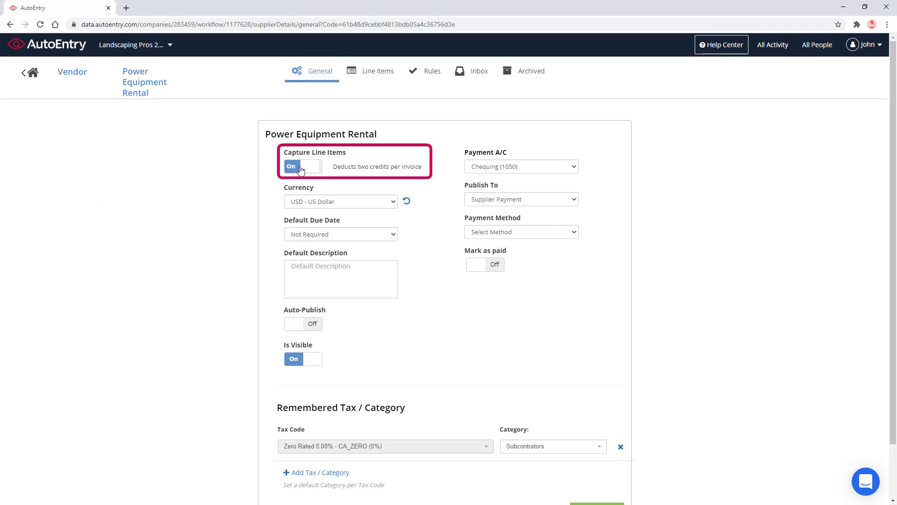
click(299, 168)
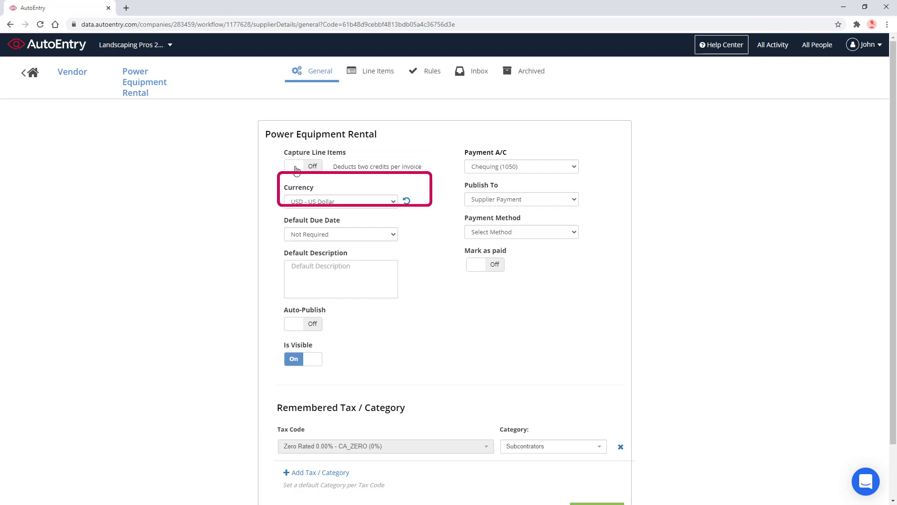
click(390, 206)
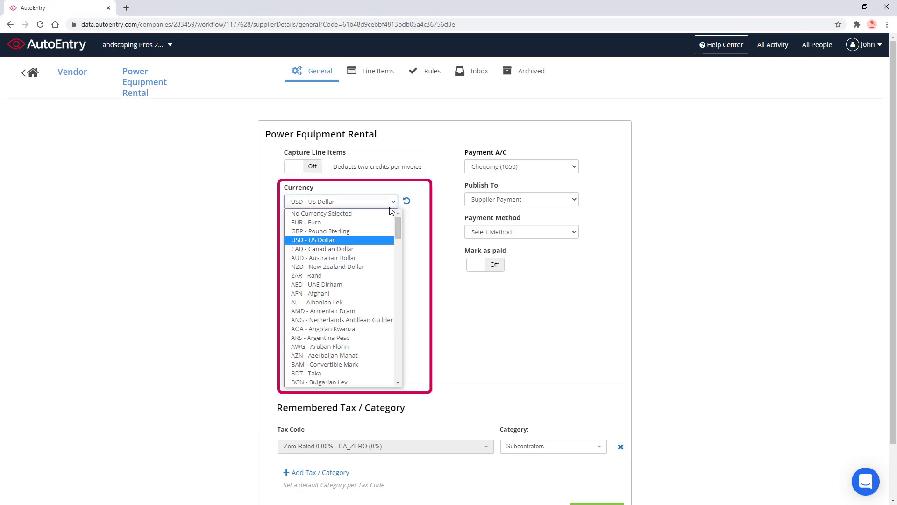
click(391, 208)
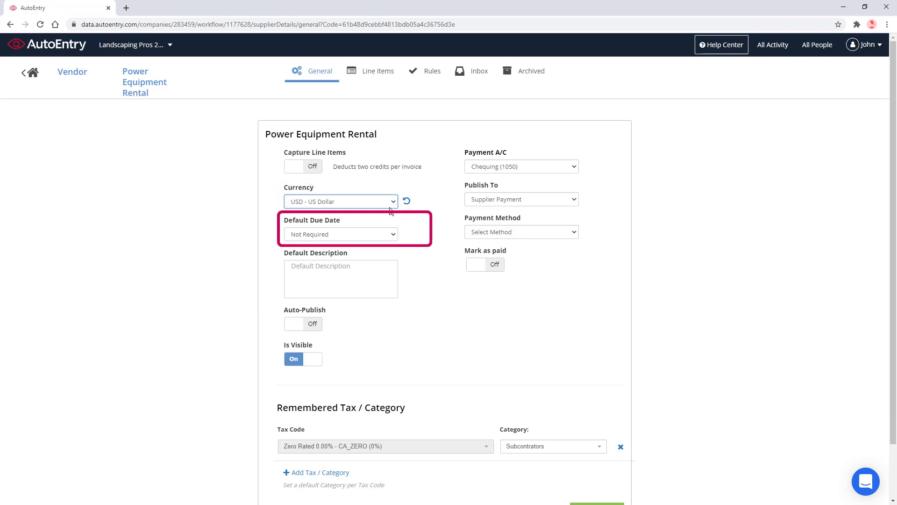
click(386, 235)
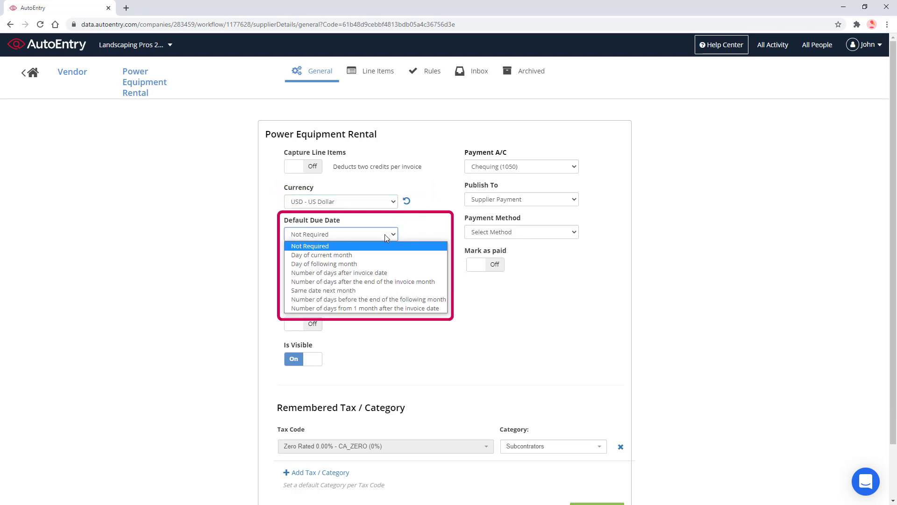
click(385, 235)
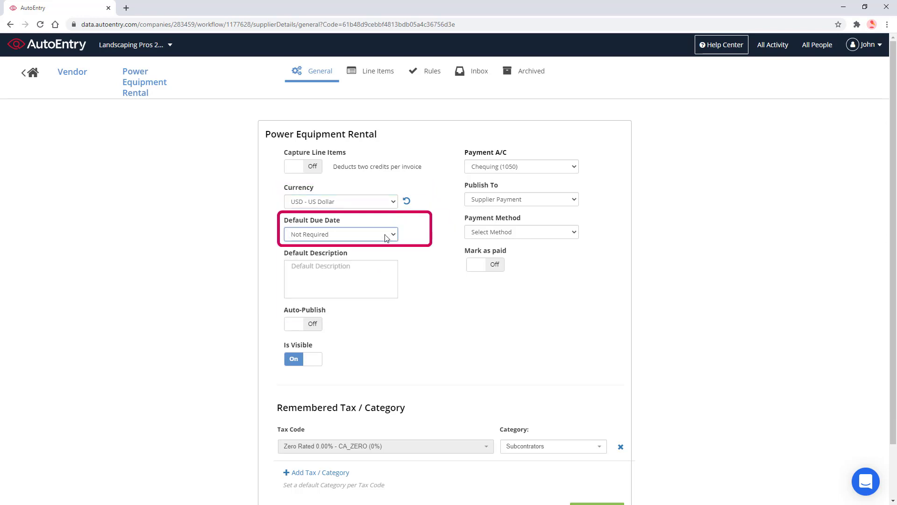
click(349, 268)
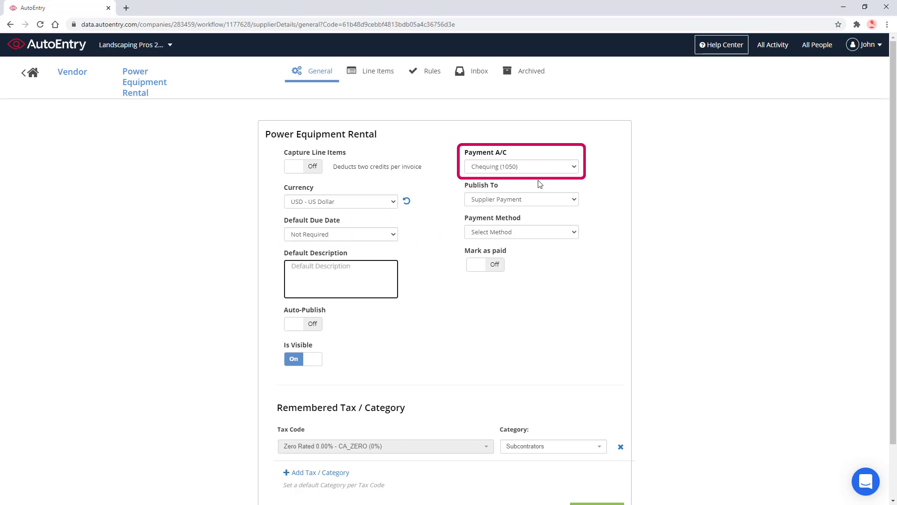
Set the vendor's payment account to Chequing (1050), publish to Supplier Payment, and payment method to Cheque
click(575, 168)
click(551, 188)
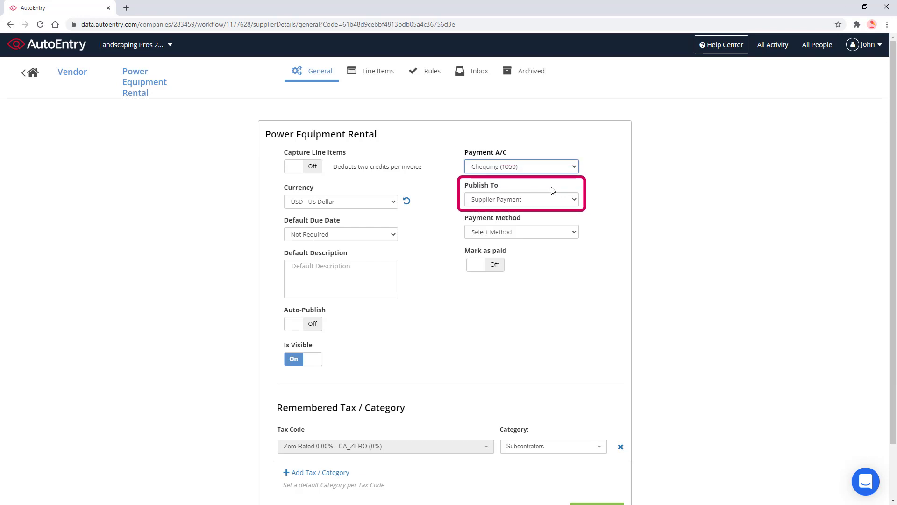
click(564, 205)
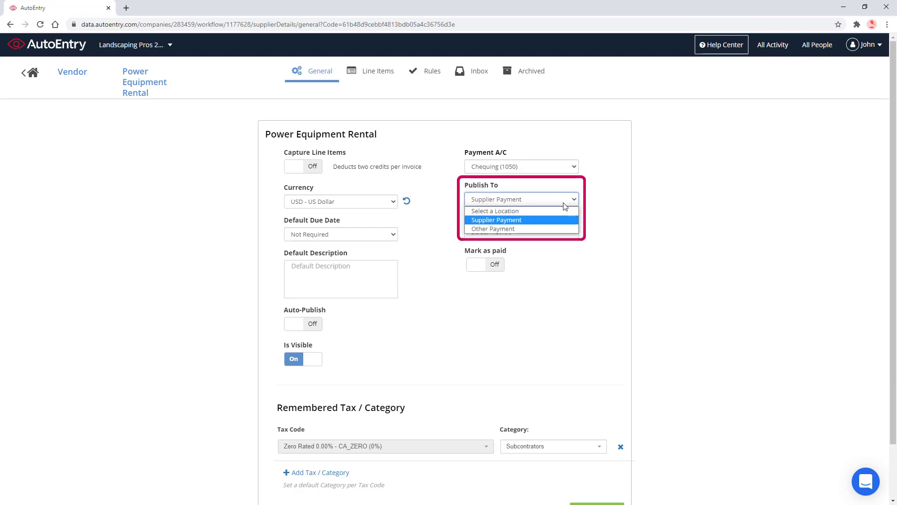
click(561, 220)
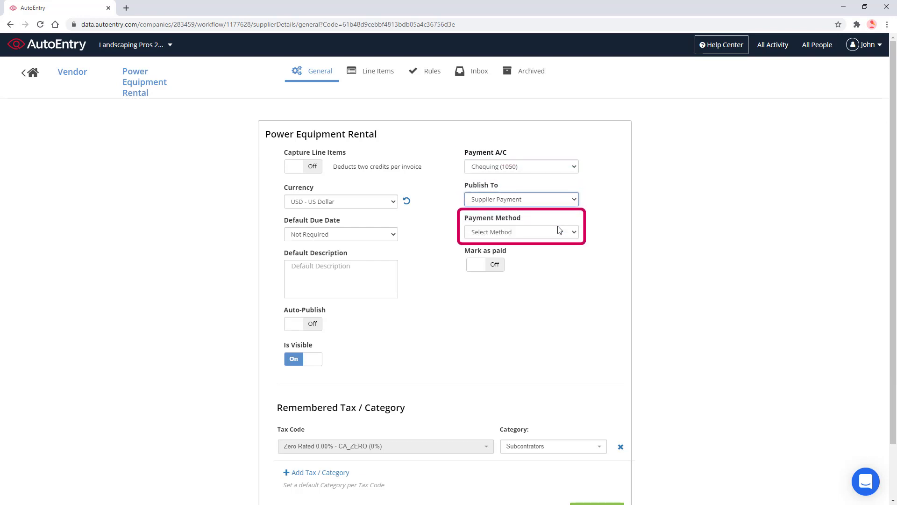
click(557, 229)
click(553, 264)
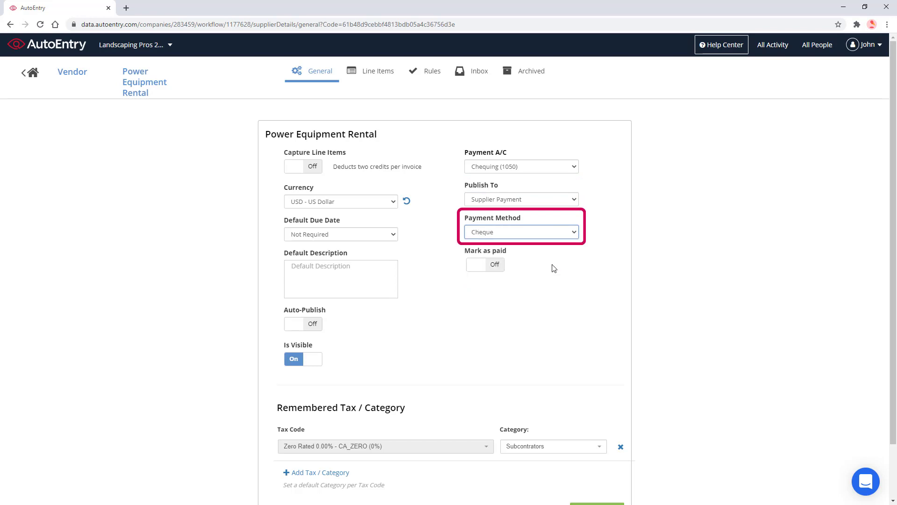
Try the vendor's Mark as paid, Auto-Publish and Is Visible switches, returning each to its original state
click(484, 269)
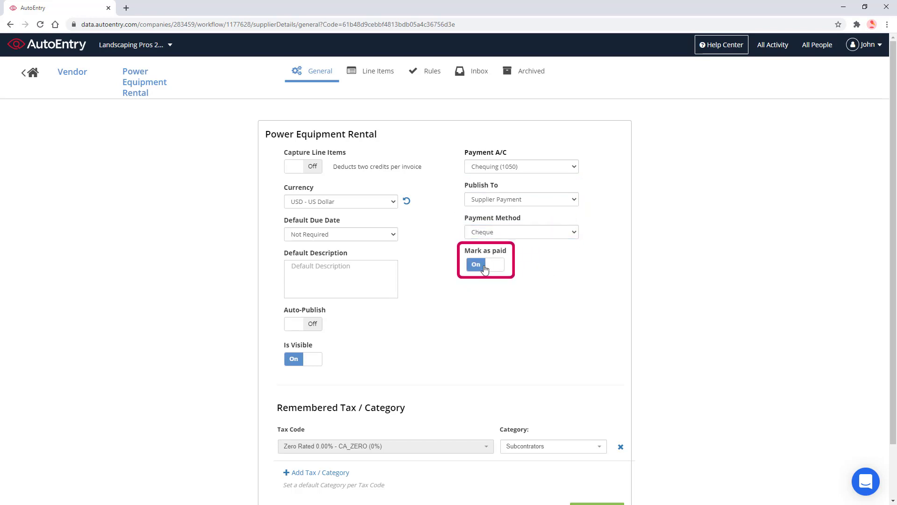
click(484, 270)
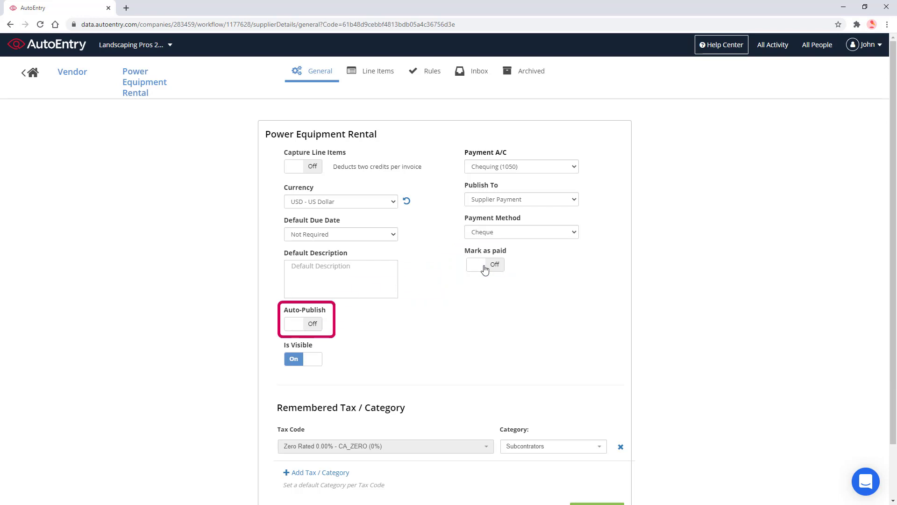
click(293, 324)
click(293, 326)
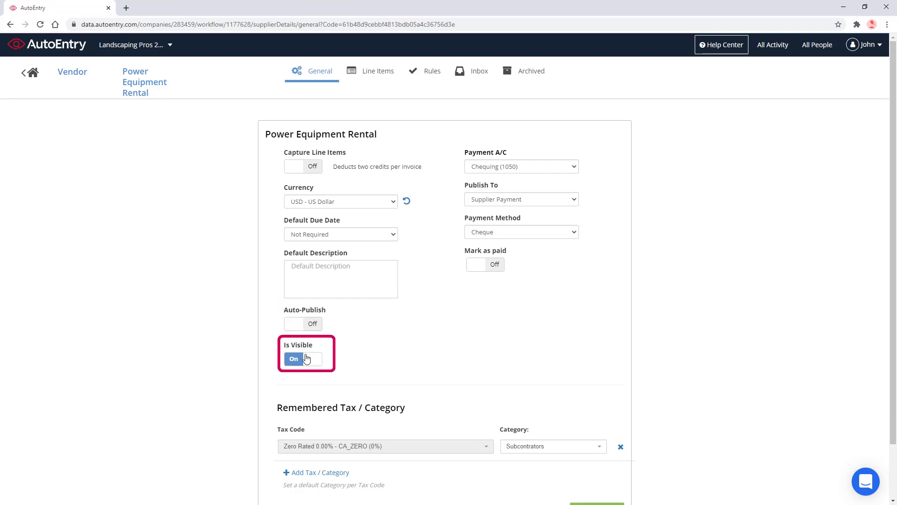
click(307, 359)
click(307, 359)
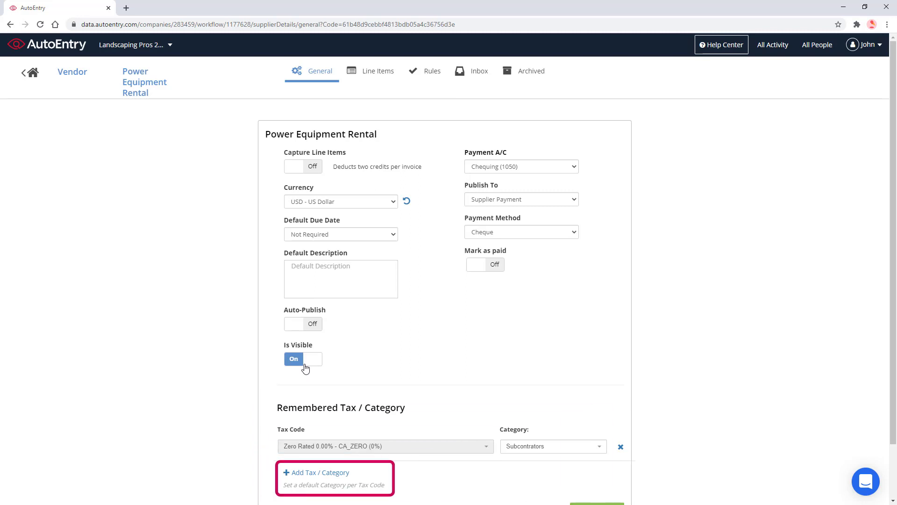
Add a remembered tax entry pairing tax code GST 5.00% - CA_GST with category 5495 (Subcontrators)
click(324, 473)
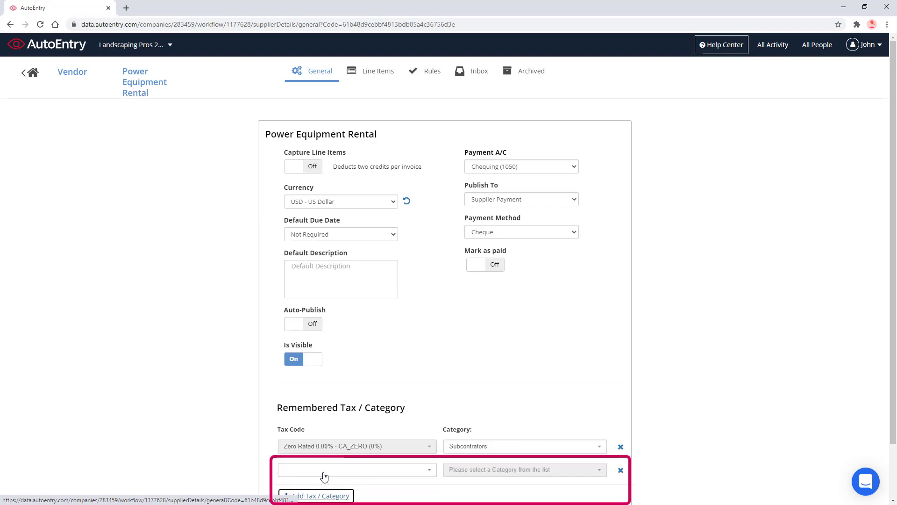
click(355, 469)
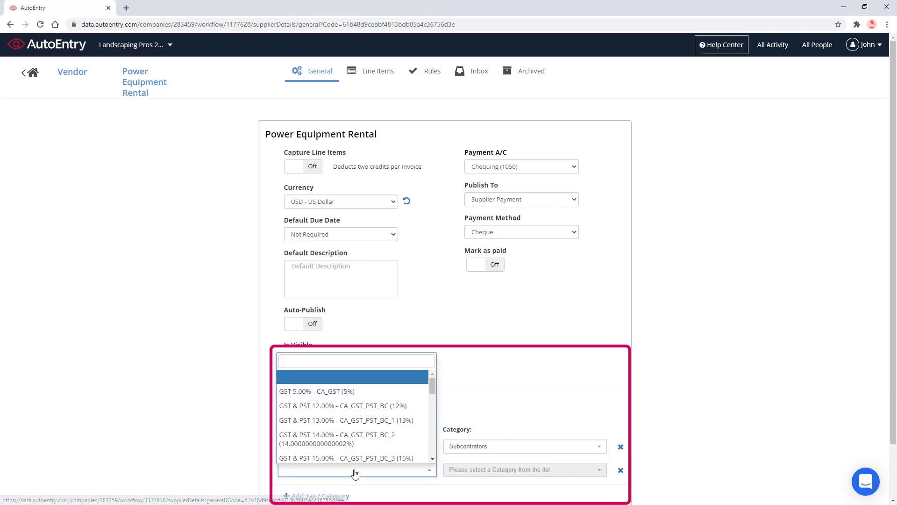
click(375, 393)
click(497, 470)
text(sub)
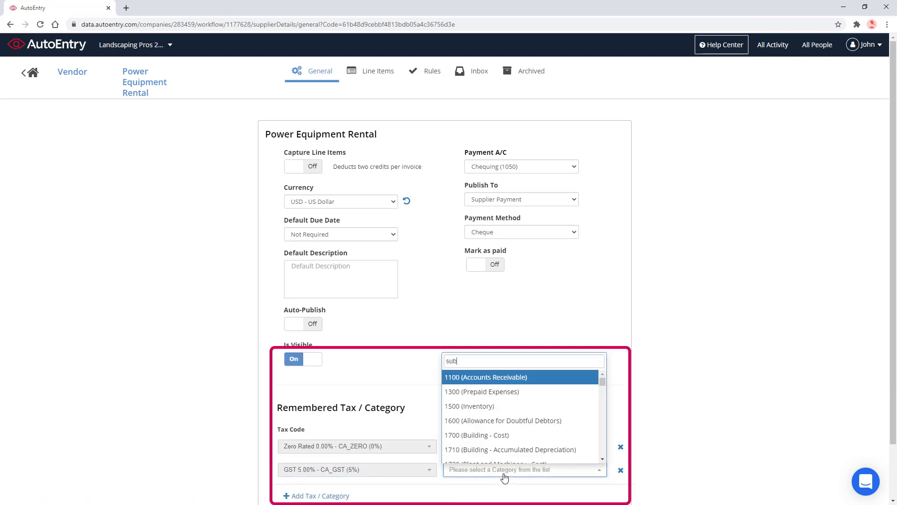
click(518, 458)
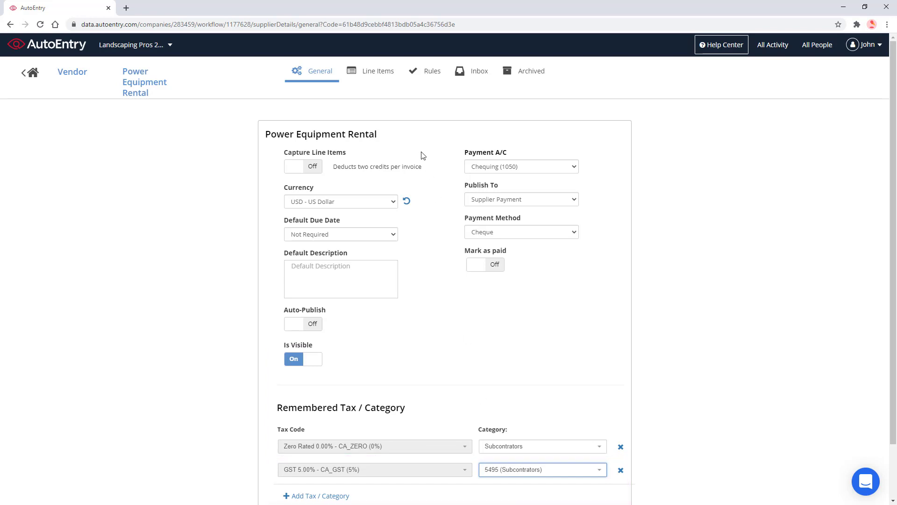
Start a new line item rule for the vendor and name it Prepayments
click(379, 71)
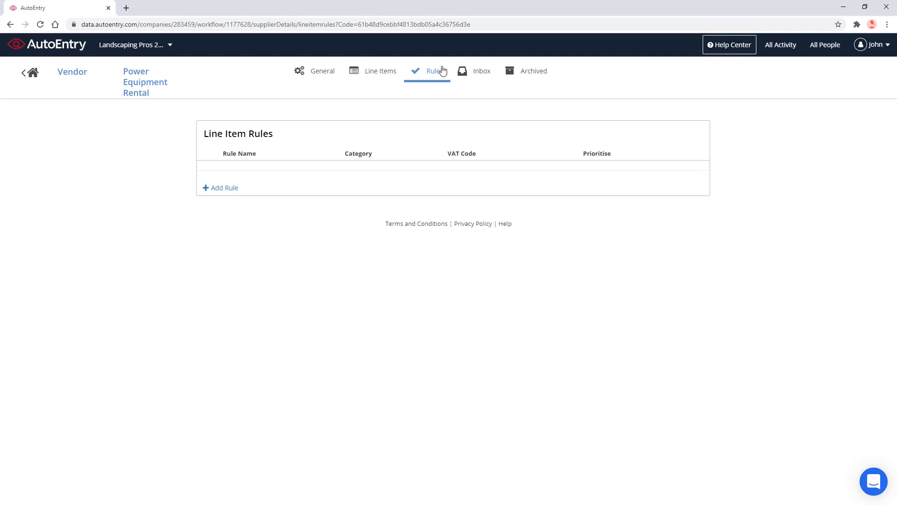
click(226, 187)
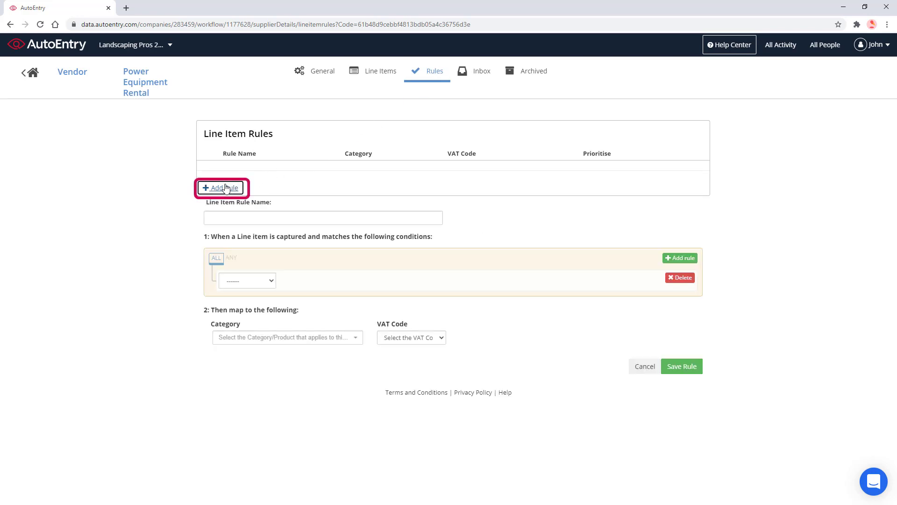
click(248, 220)
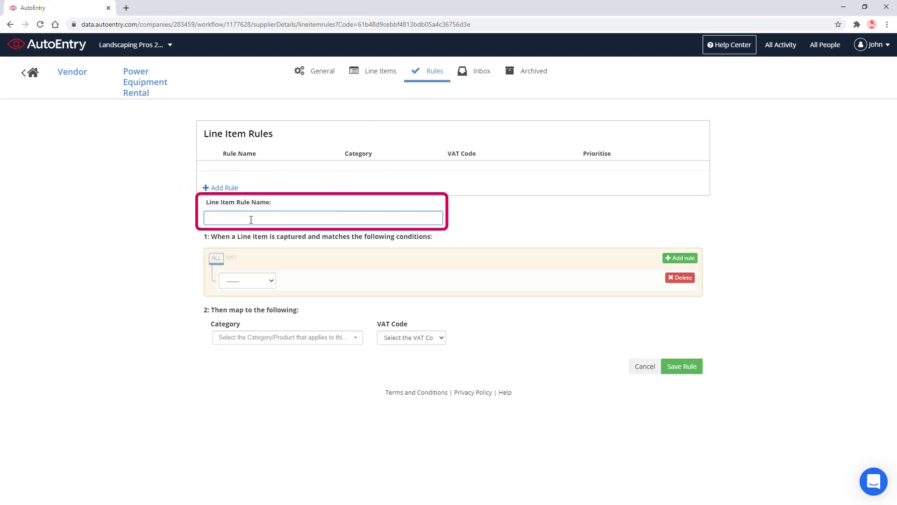
text(Prepayments)
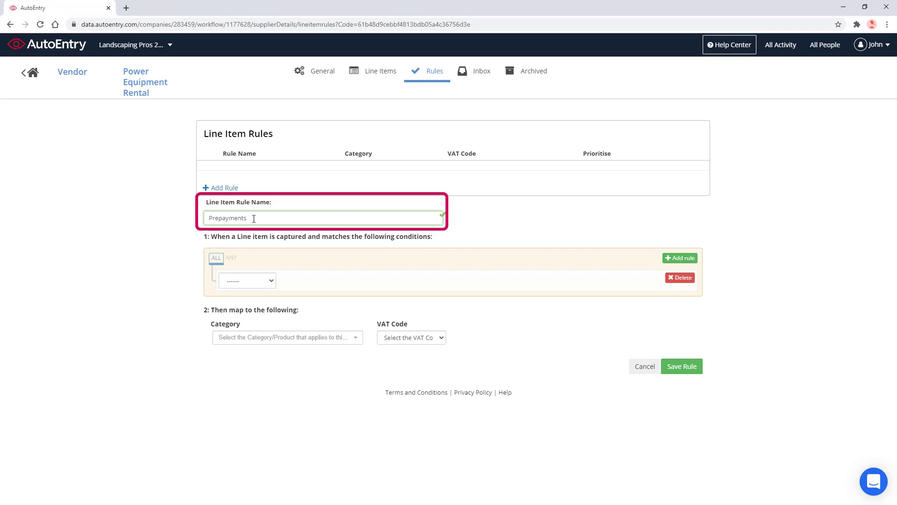
Set the rule's first condition to Description contains Prepayment
click(255, 280)
click(254, 305)
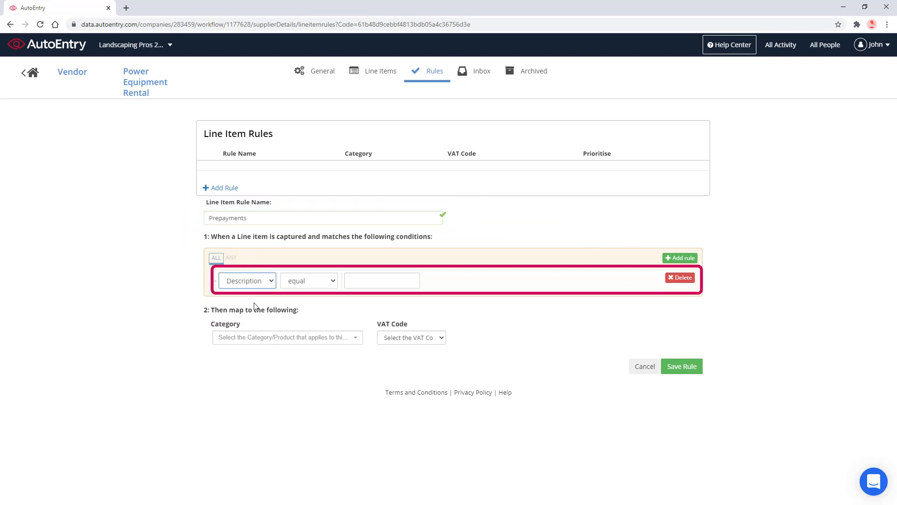
click(317, 281)
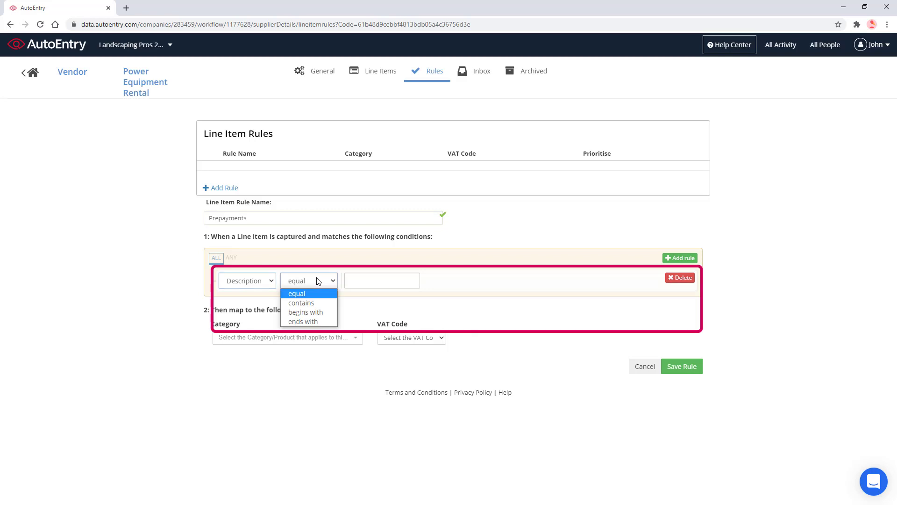
click(315, 304)
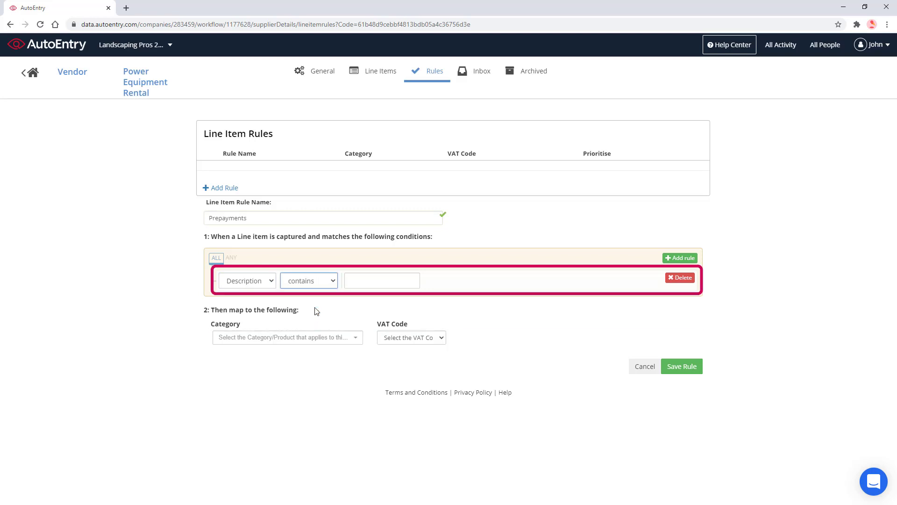
click(402, 281)
text(Prepayment)
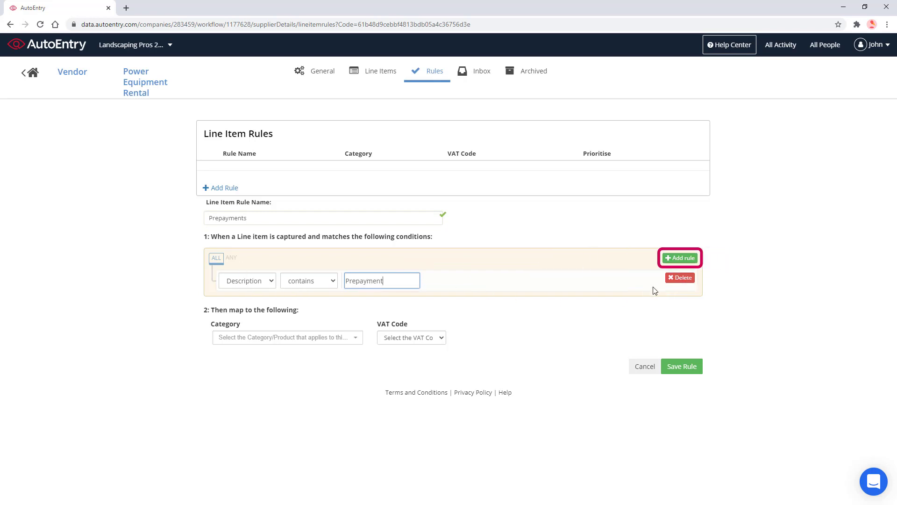
Add a second condition, Description contains Deposit, and make the rule apply when any condition matches
click(686, 260)
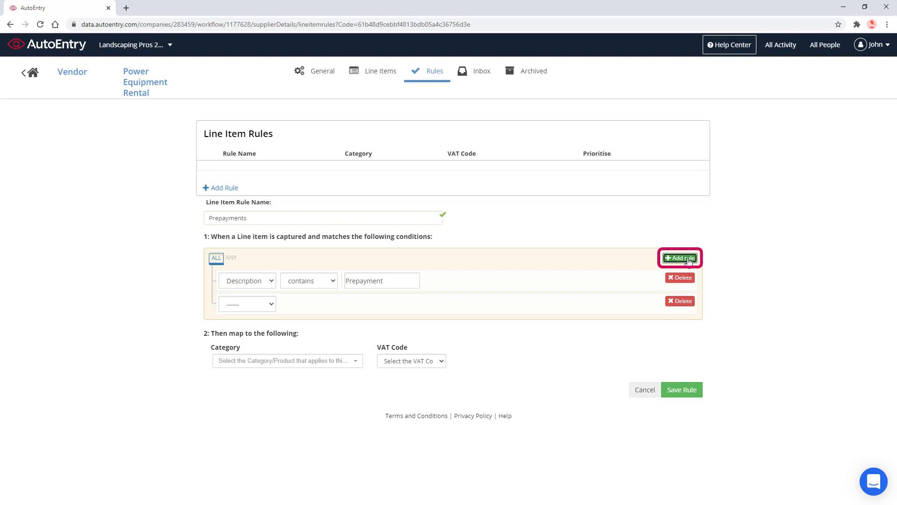
click(255, 305)
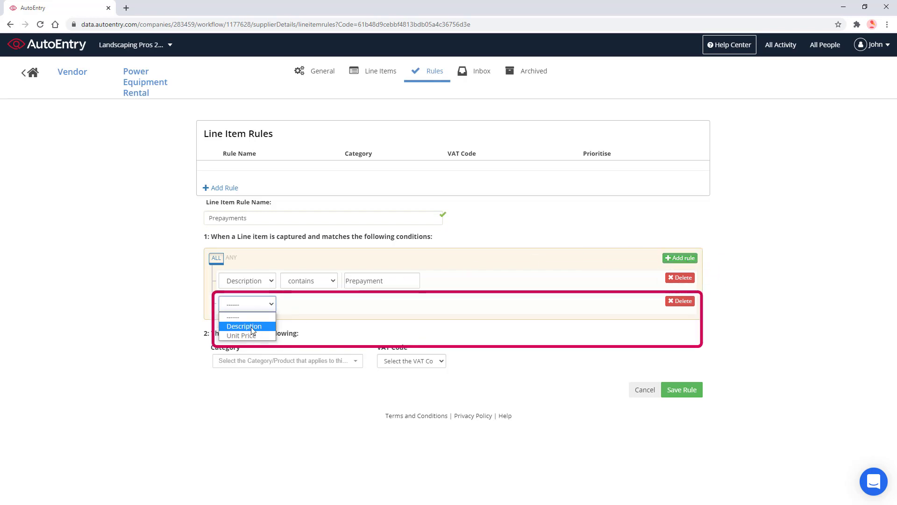
click(251, 327)
click(291, 309)
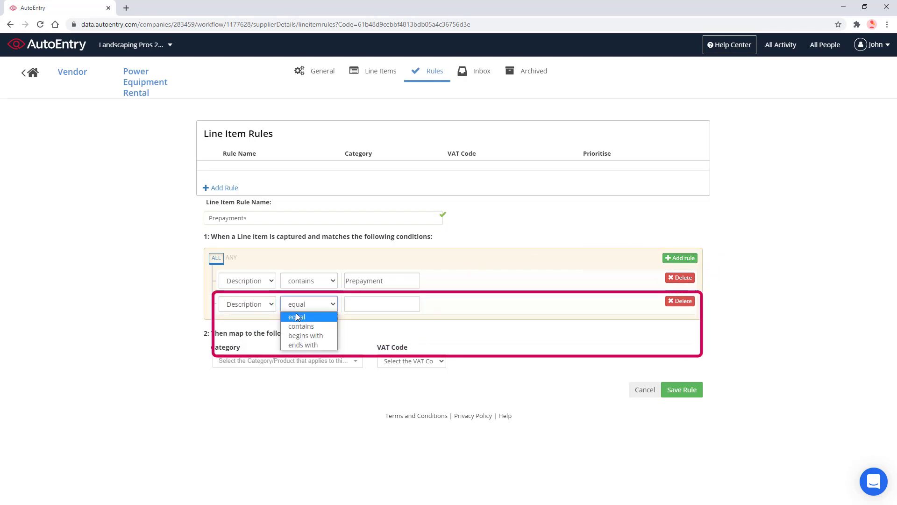
click(301, 326)
click(376, 303)
text(Deposit)
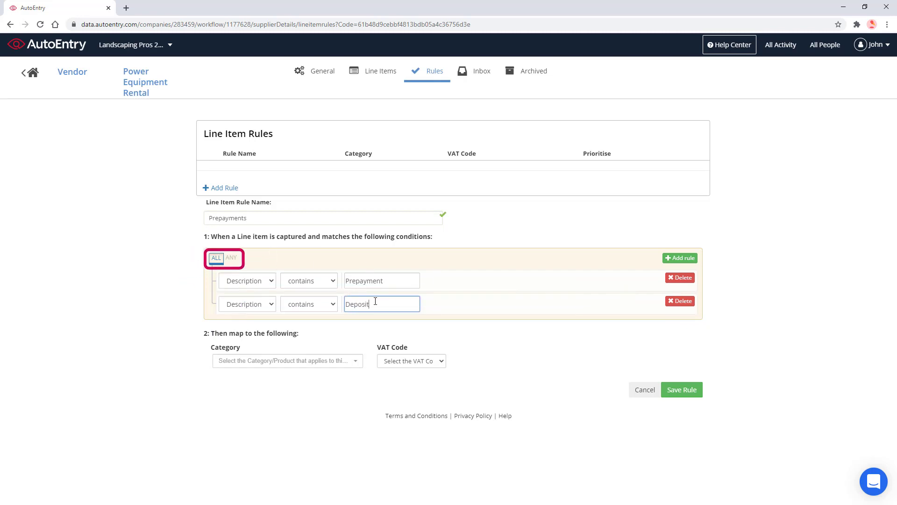
click(236, 259)
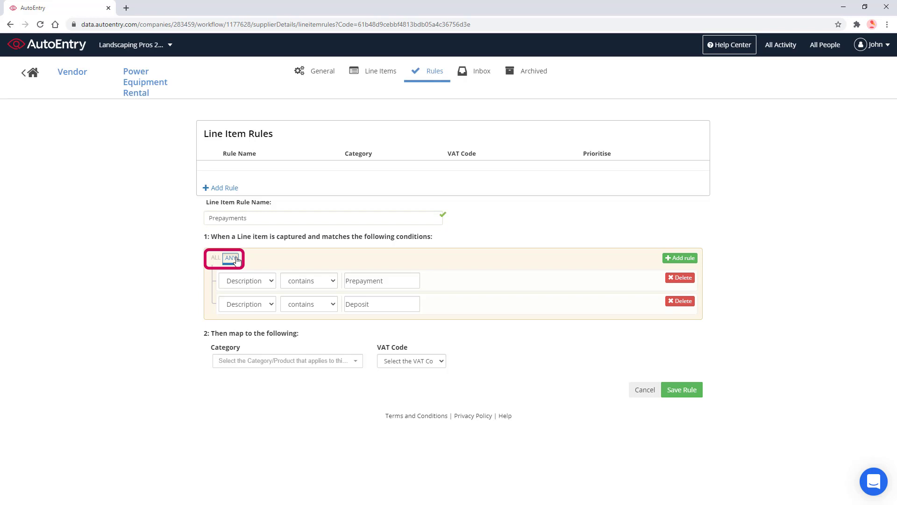
Map the Prepayments rule to category 1300 (Prepaid Expenses) with VAT code Zero Rated 0.00% - CA_ZERO and save the rule
click(304, 365)
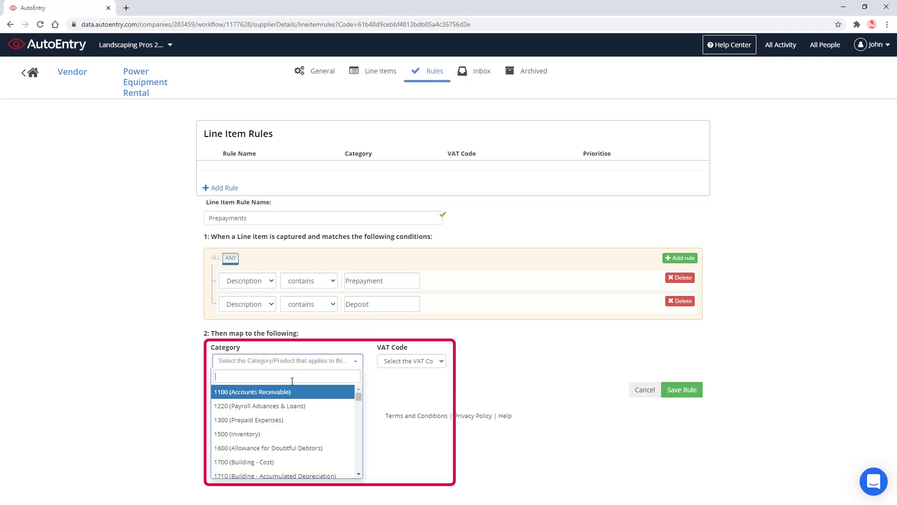
click(282, 425)
click(422, 363)
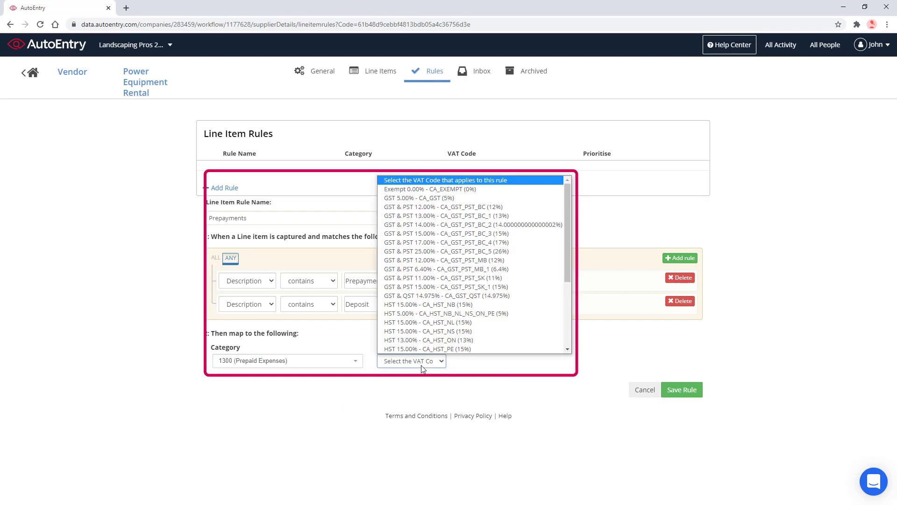
scroll(452, 341, down, 2)
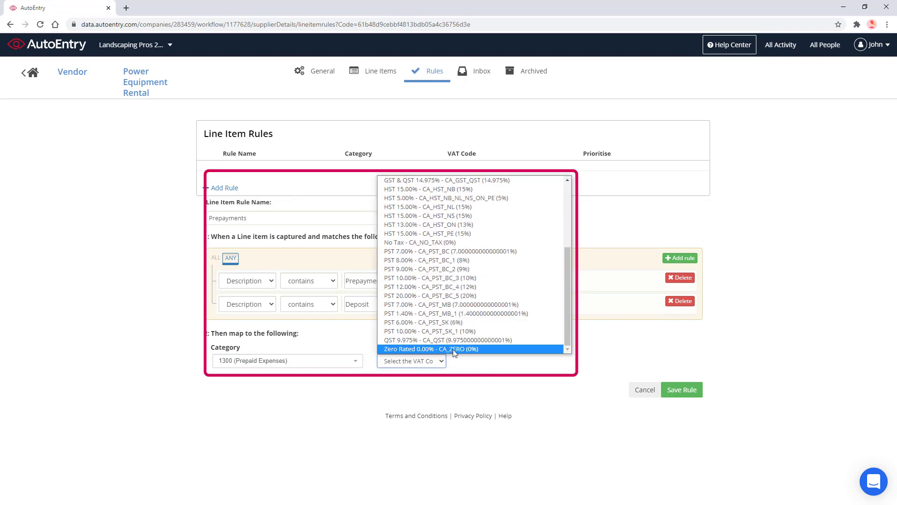
click(453, 349)
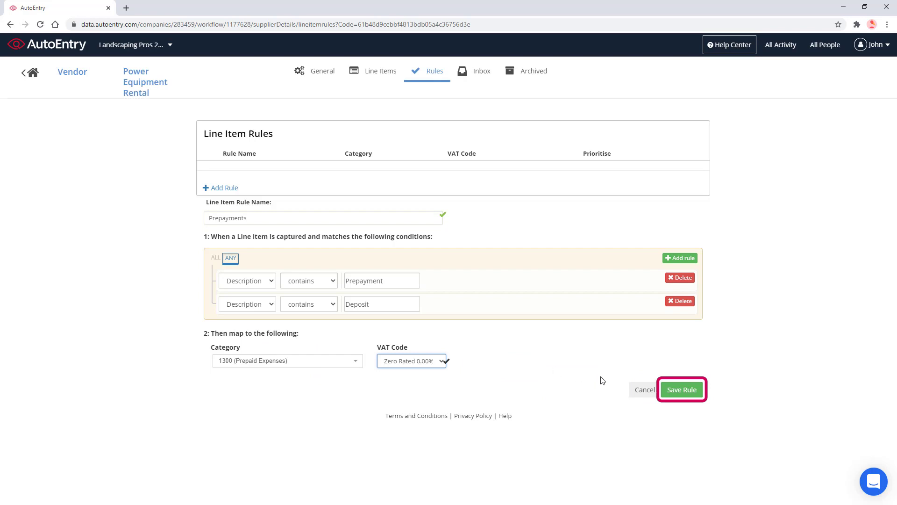
click(683, 390)
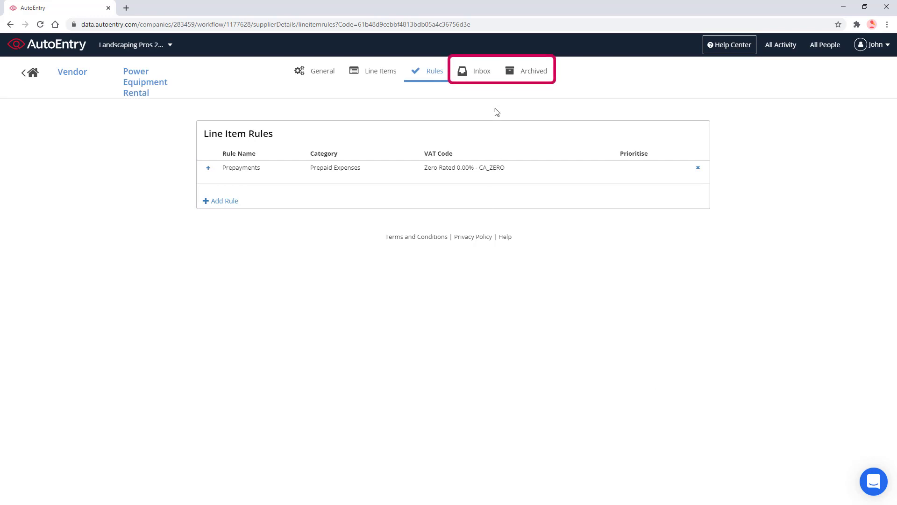
Review the vendor's inbox and archived invoices, and return to the contact lists to view the customers
click(476, 74)
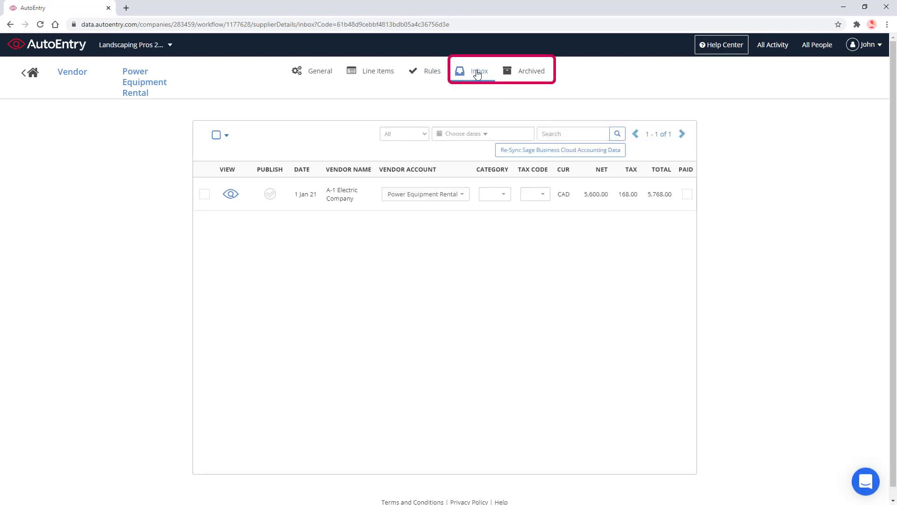
click(522, 74)
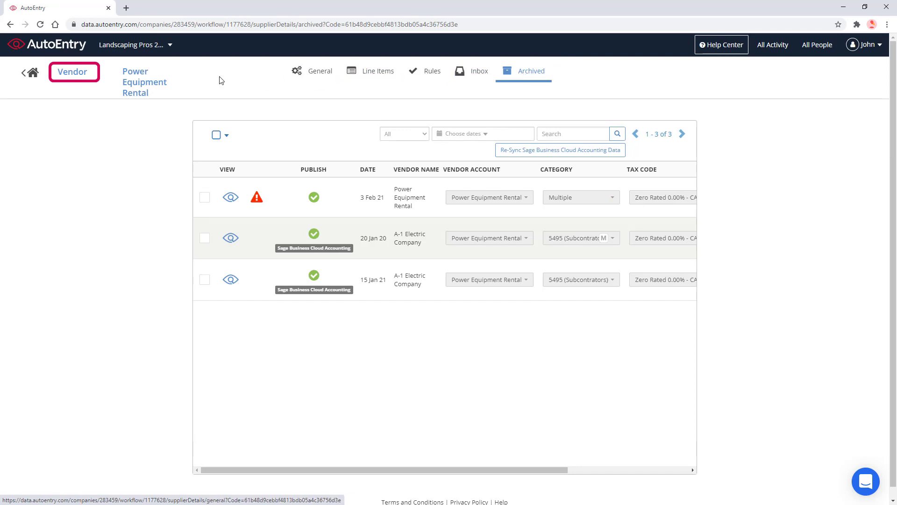
click(73, 75)
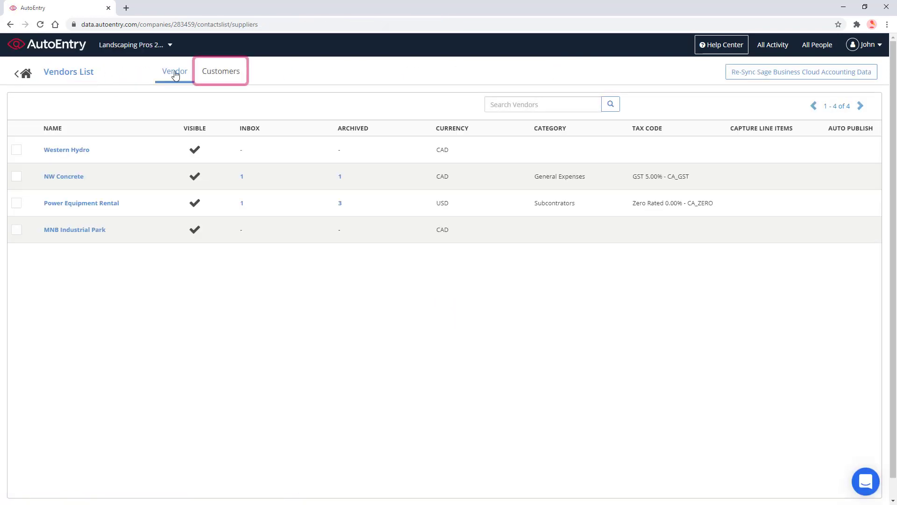
click(229, 76)
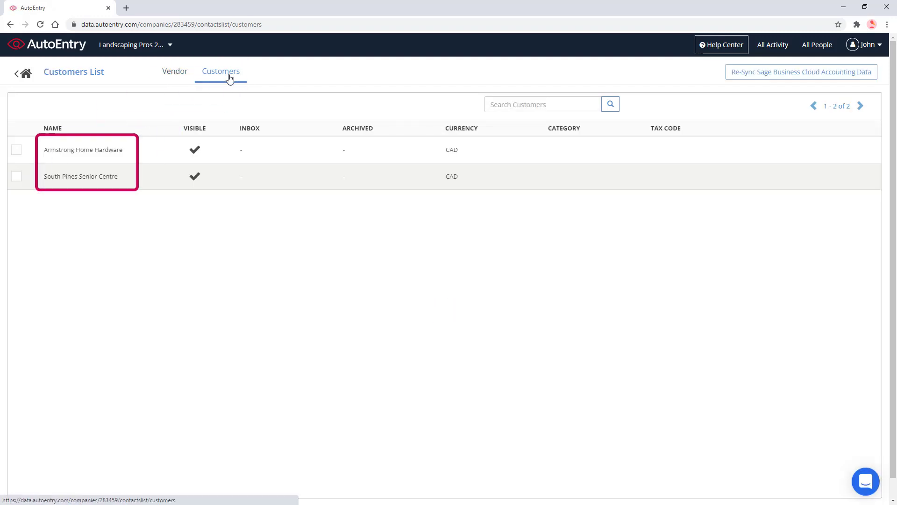